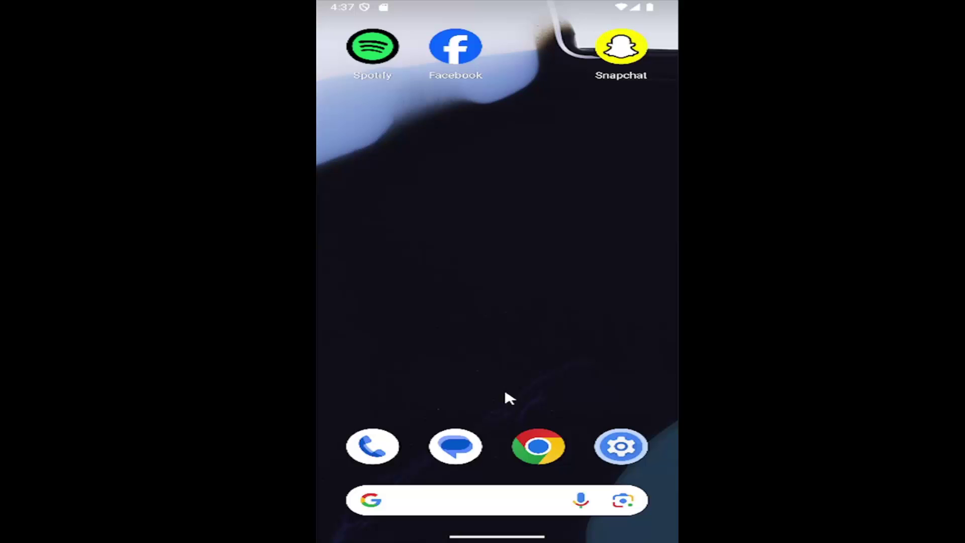
- Go through Settings, Apps and the full 34-app list to reach Snapchat's App info page
{"action": "left_click_drag", "start_coordinate": [483, 339], "coordinate": [483, 193]}
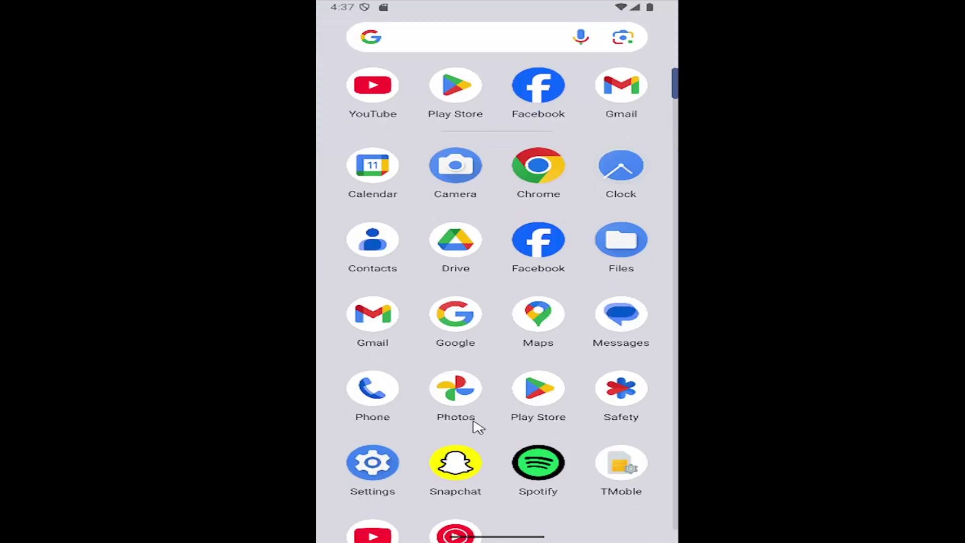
{"action": "left_click", "coordinate": [389, 468]}
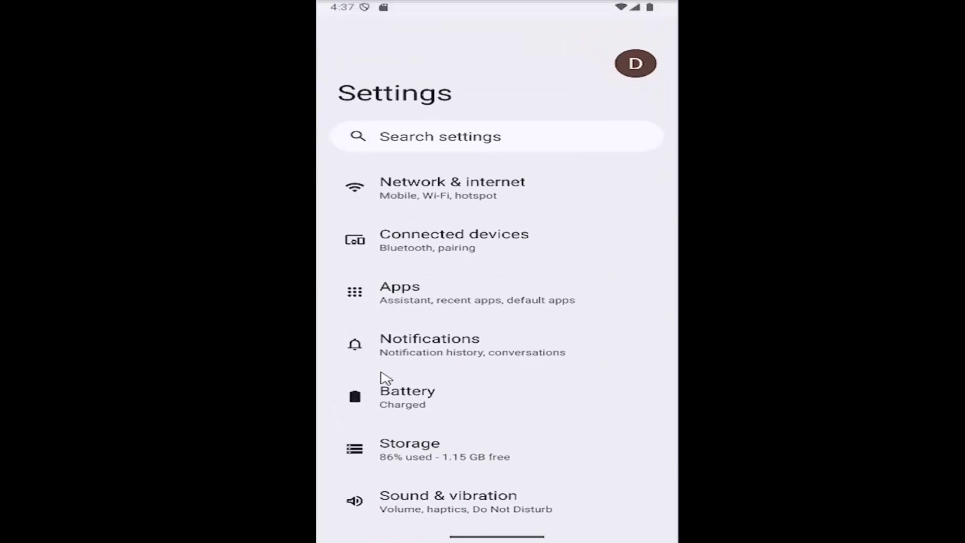
{"action": "left_click", "coordinate": [408, 292]}
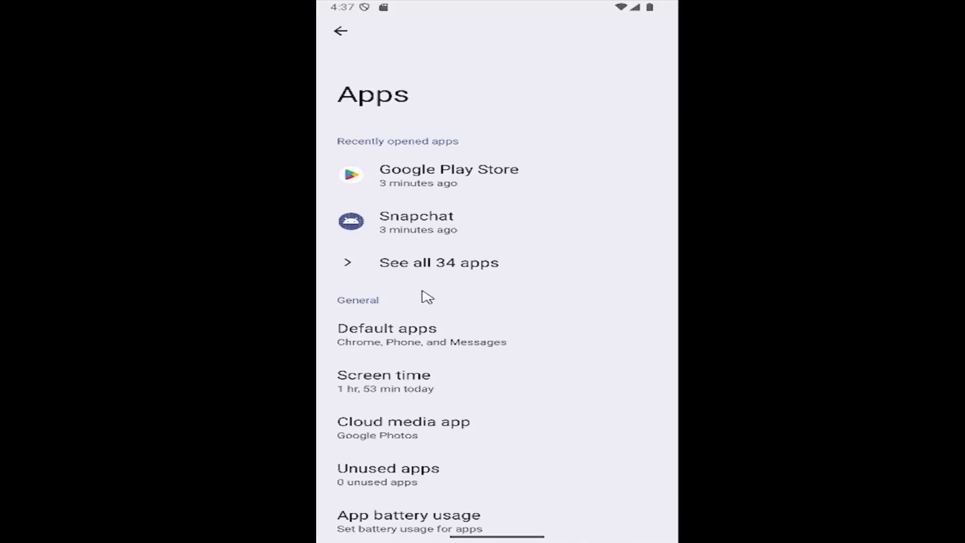
{"action": "left_click", "coordinate": [467, 268]}
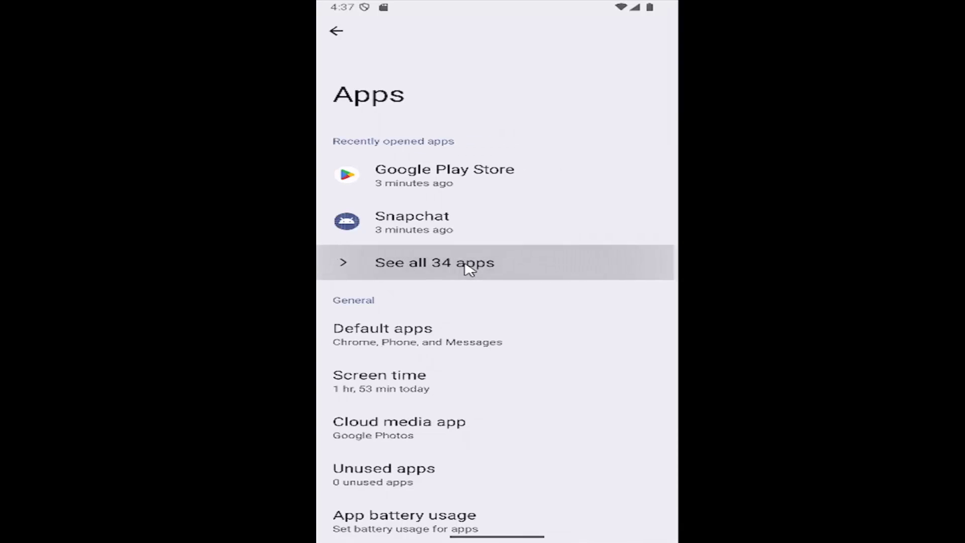
{"action": "scroll", "coordinate": [469, 312], "scroll_direction": "down", "scroll_amount": 5}
{"action": "scroll", "coordinate": [470, 312], "scroll_direction": "down", "scroll_amount": 3}
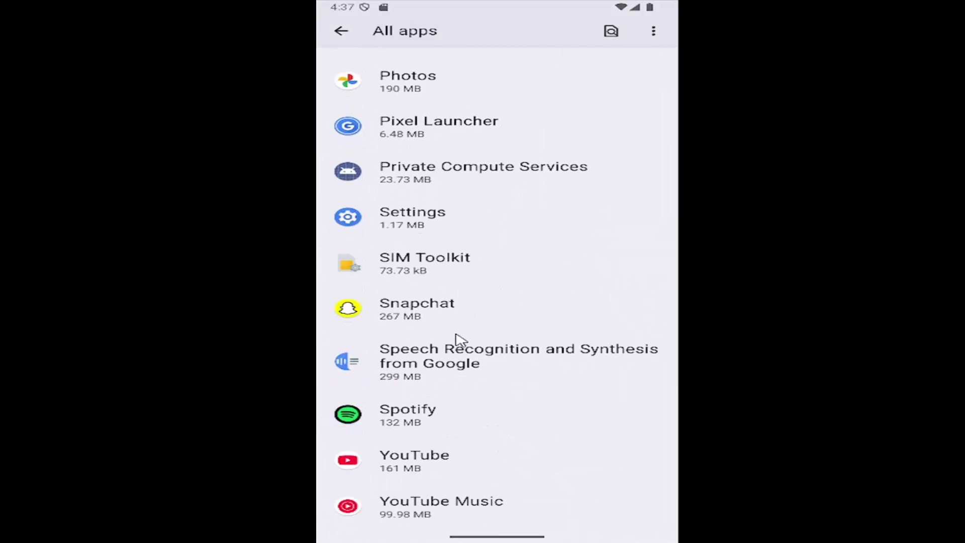
{"action": "left_click", "coordinate": [580, 327]}
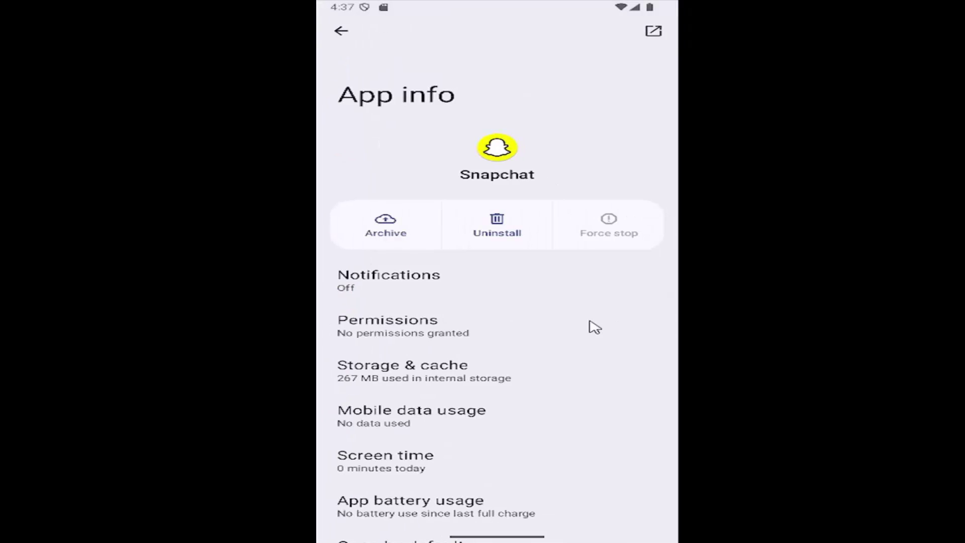
- Switch on the All Snapchat notifications toggle, then leave Settings for the home screen
{"action": "left_click", "coordinate": [374, 285]}
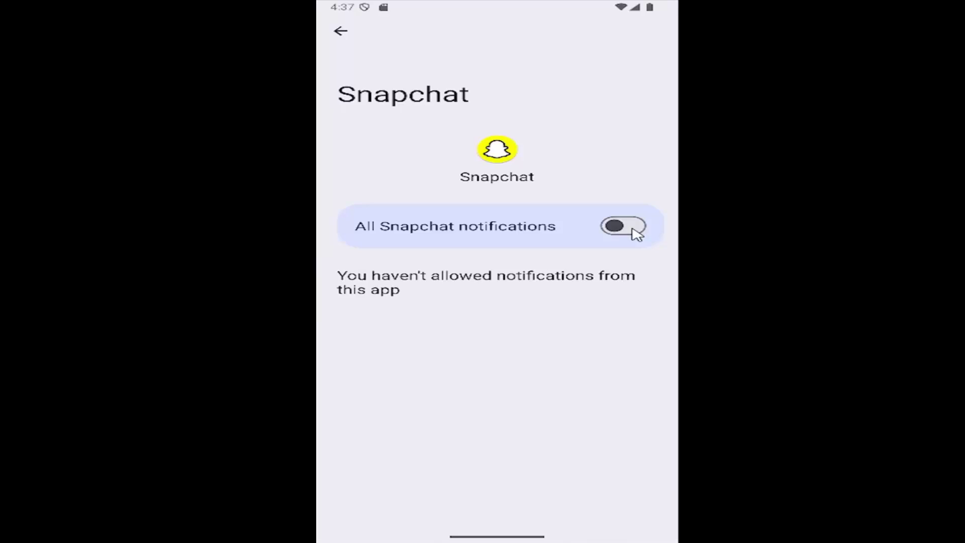
{"action": "left_click", "coordinate": [633, 229]}
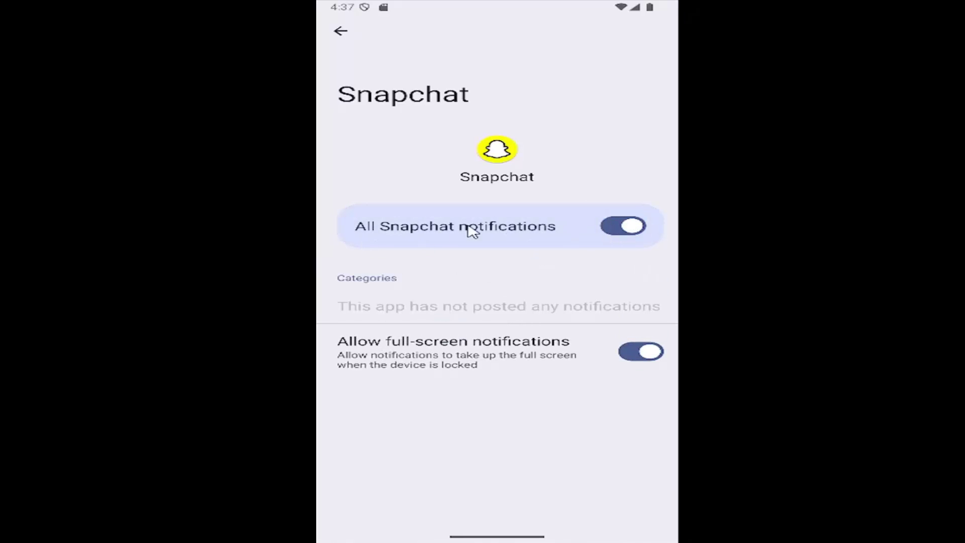
{"action": "left_click", "coordinate": [627, 229]}
{"action": "key", "text": "Escape"}
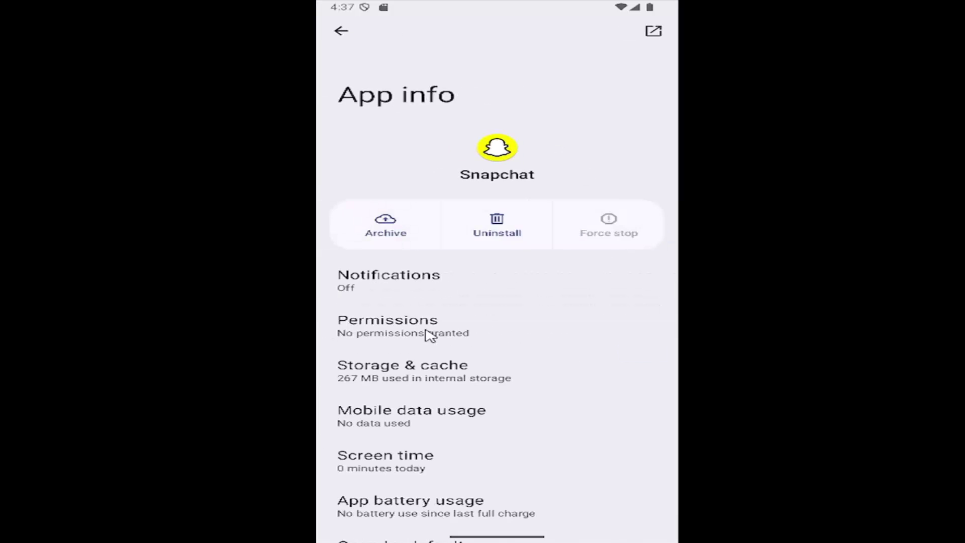
{"action": "left_click", "coordinate": [427, 335]}
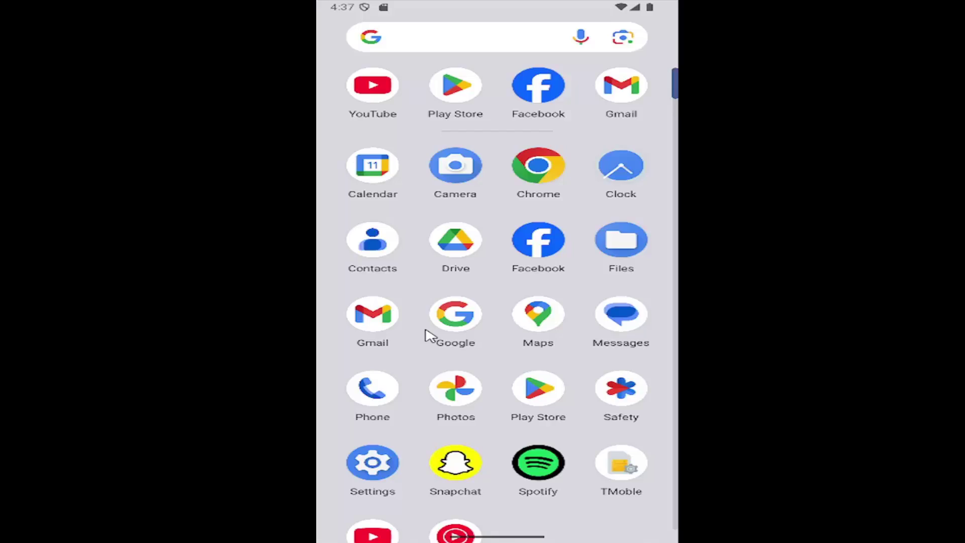